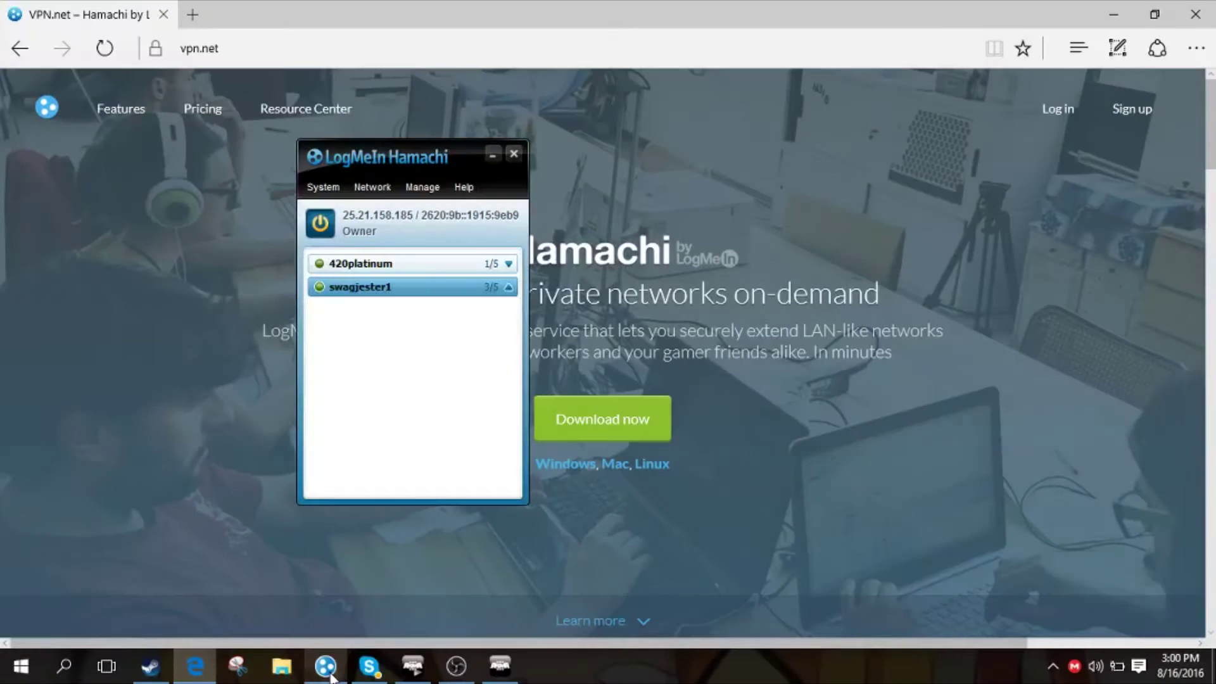
Minimize Hamachi, open a new Edge tab and erase its half-typed search
{"action": "left_click", "coordinate": [327, 667]}
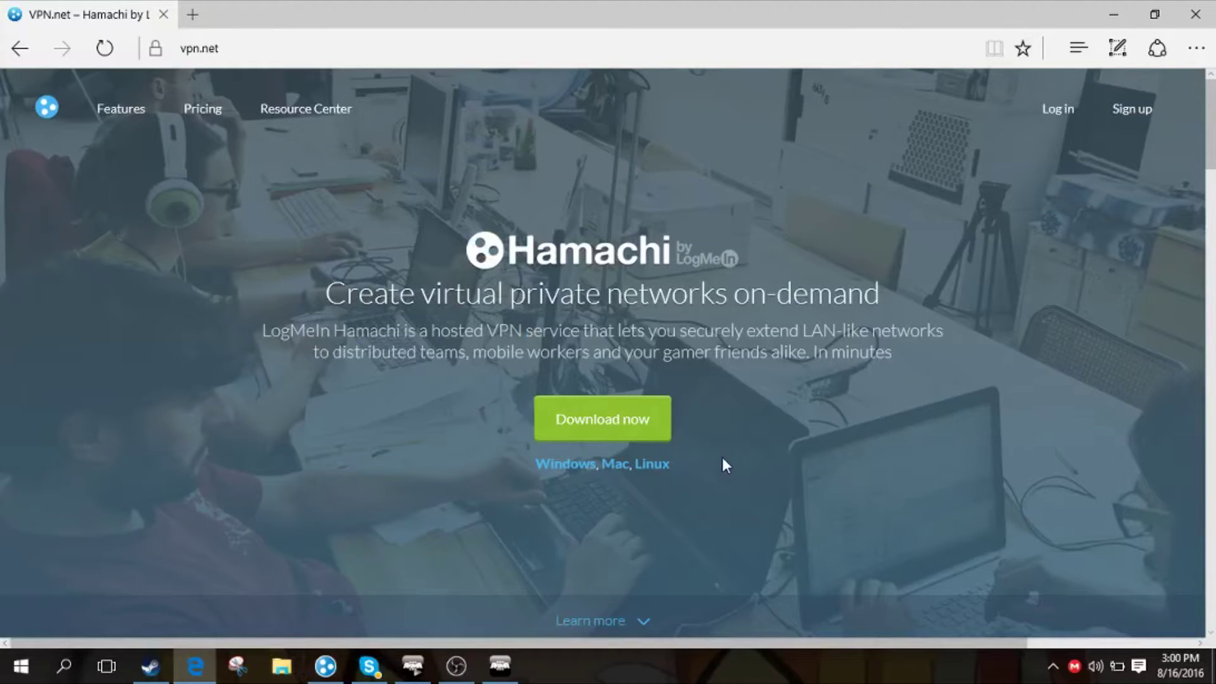
{"action": "left_click", "coordinate": [195, 18]}
{"action": "type", "text": "v"}
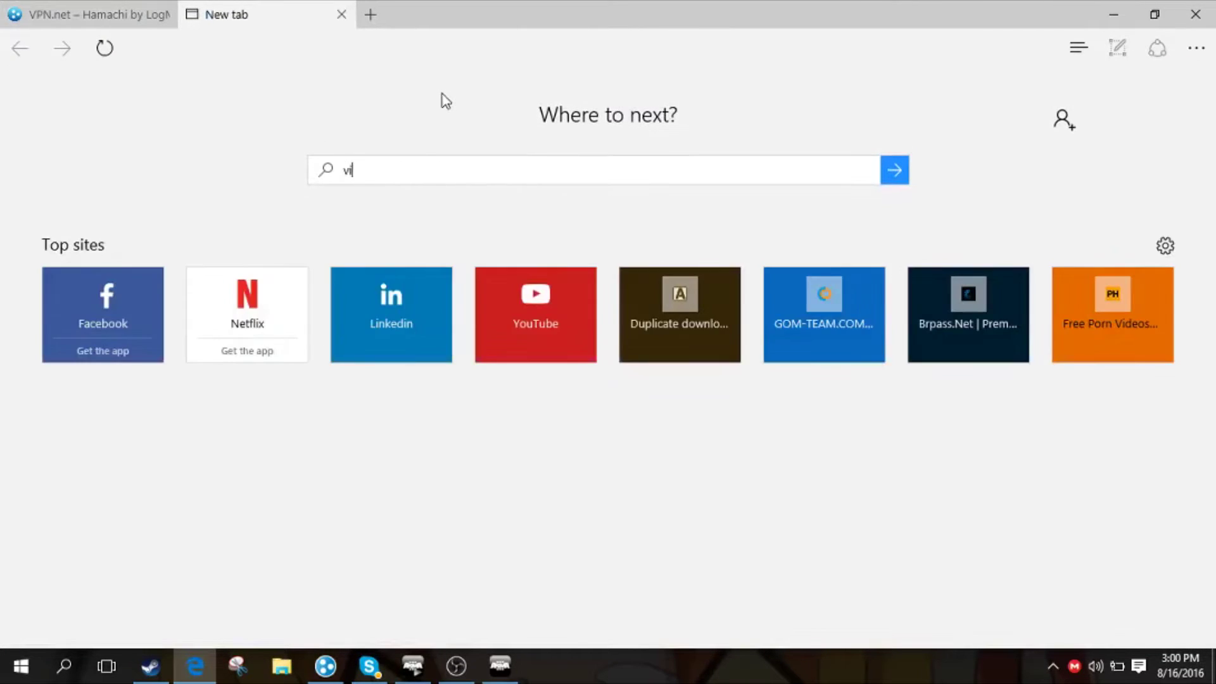
{"action": "type", "text": "irus."}
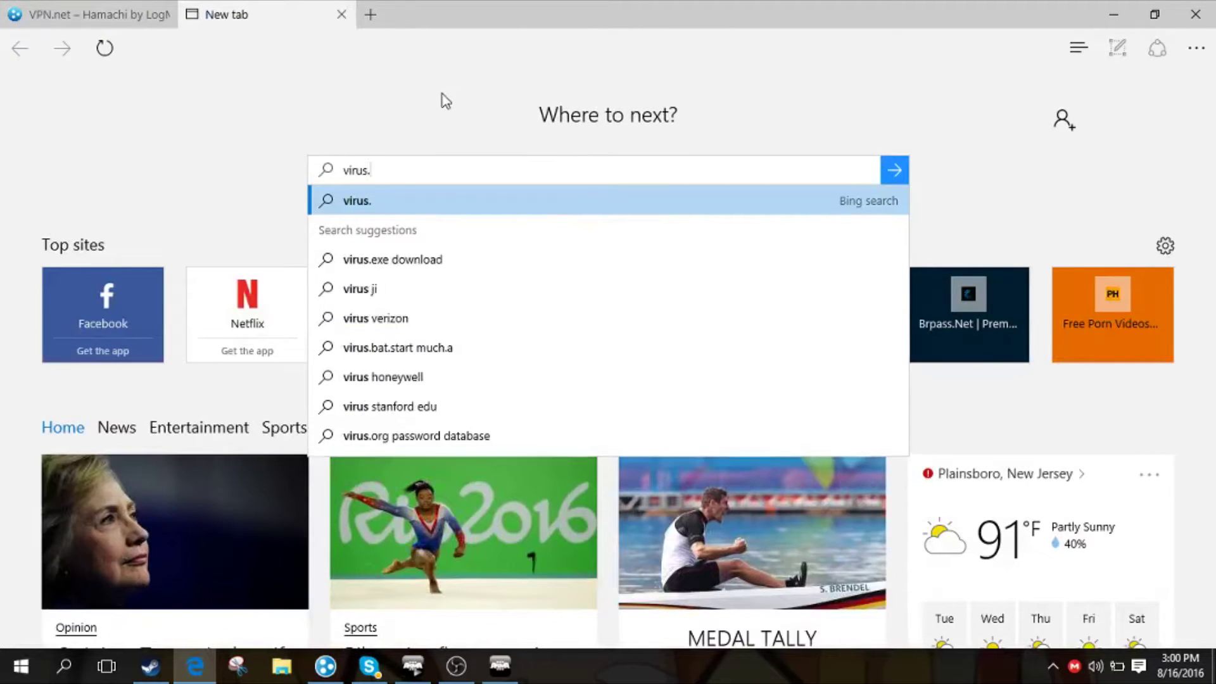
{"action": "type", "text": "ne"}
{"action": "key", "text": "BackSpace"}
{"action": "key", "text": "BackSpace"}
{"action": "key", "text": "BackSpace"}
{"action": "key", "text": "BackSpace"}
{"action": "key", "text": "BackSpace"}
{"action": "key", "text": "BackSpace"}
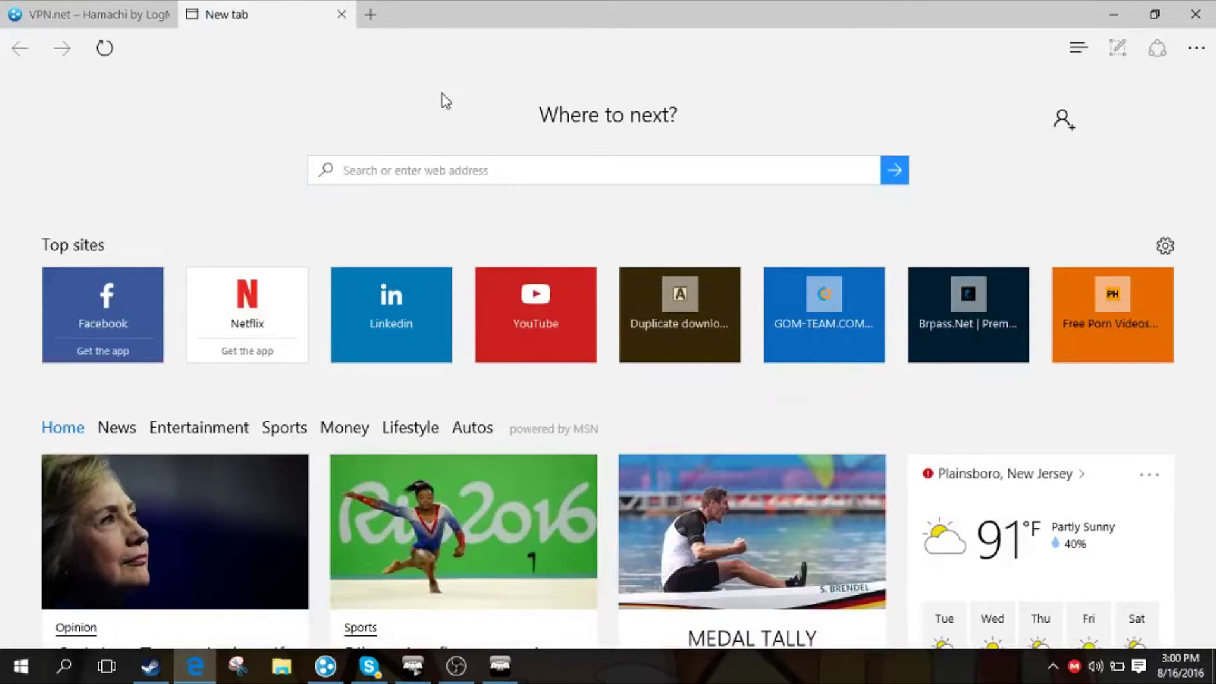
{"action": "left_click", "coordinate": [341, 16]}
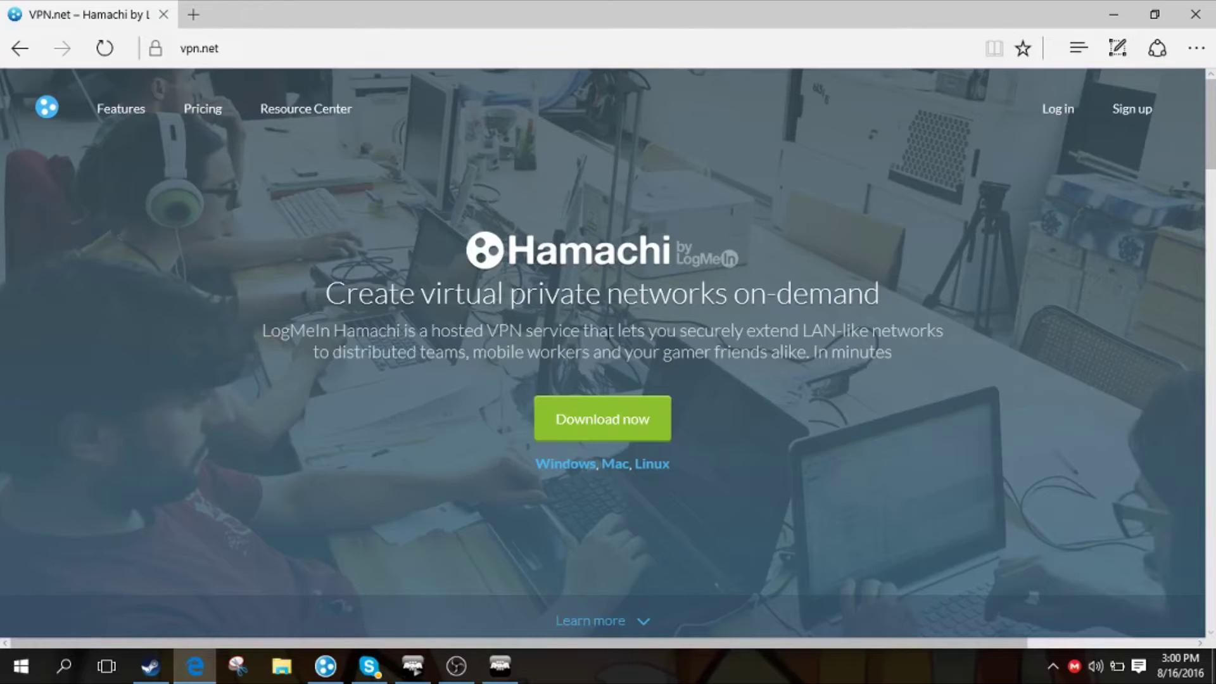
{"action": "left_click", "coordinate": [237, 48]}
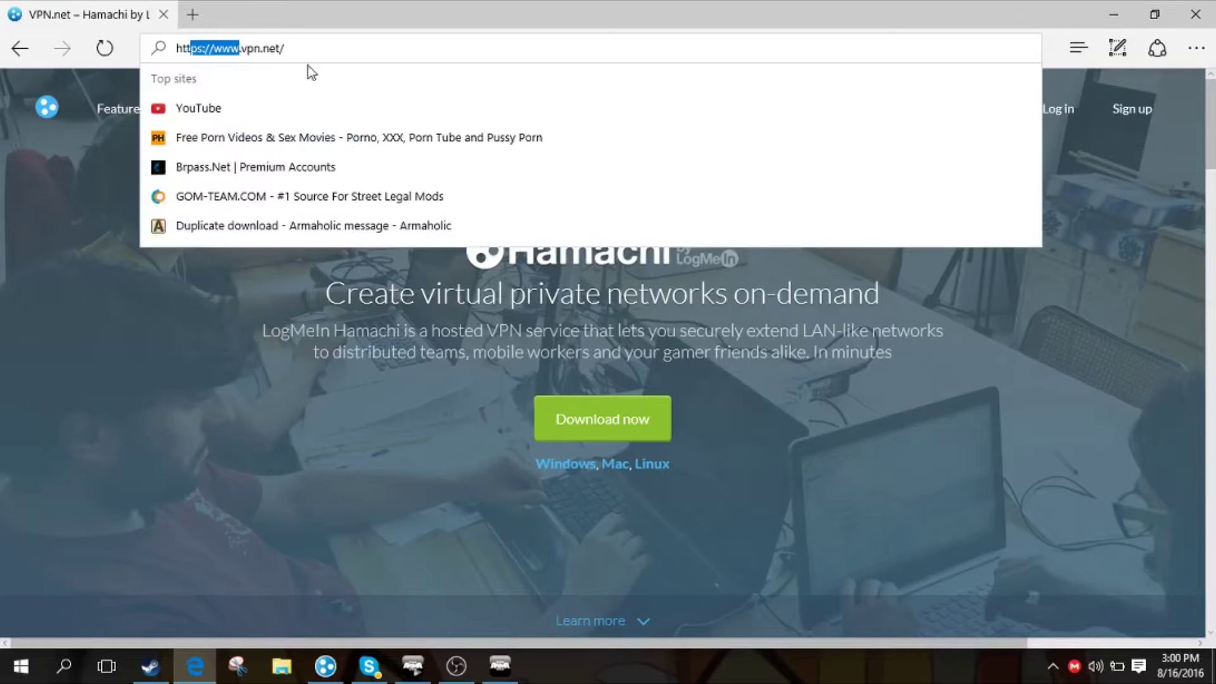
{"action": "left_click_drag", "start_coordinate": [256, 329], "coordinate": [252, 342]}
{"action": "mouse_move", "coordinate": [301, 286]}
{"action": "left_mouse_down"}
{"action": "mouse_move", "coordinate": [730, 264]}
{"action": "mouse_move", "coordinate": [855, 306]}
{"action": "left_mouse_up"}
{"action": "left_click", "coordinate": [803, 501]}
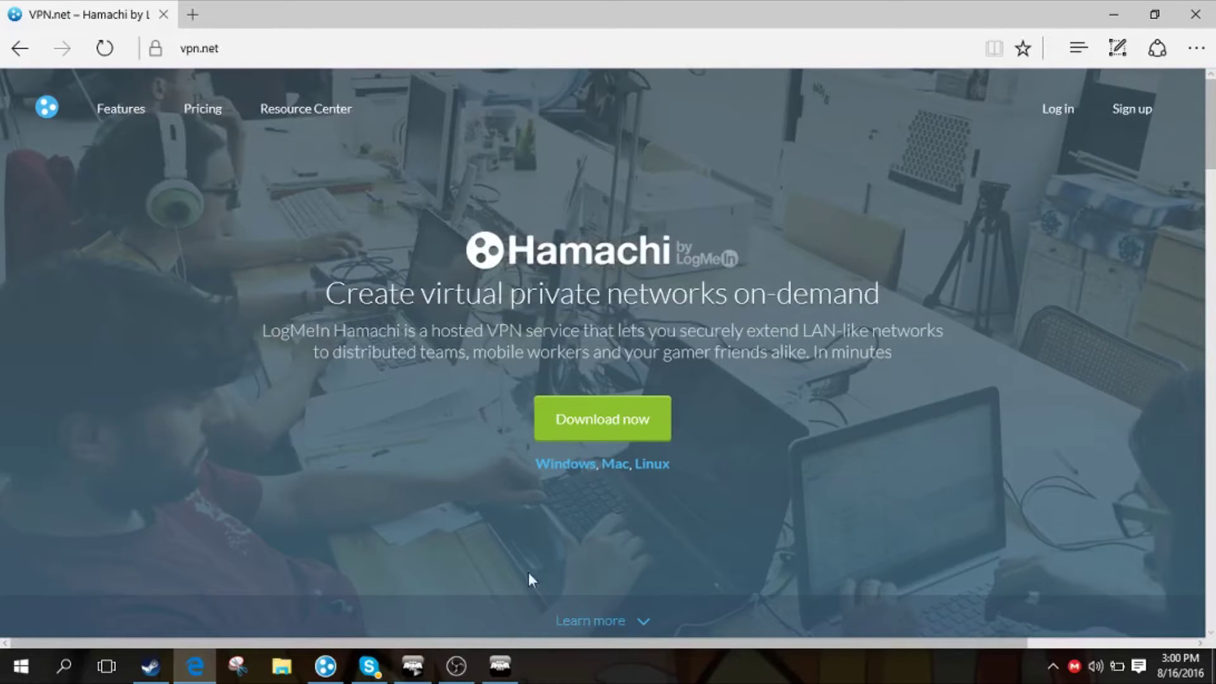
{"action": "left_click", "coordinate": [621, 426]}
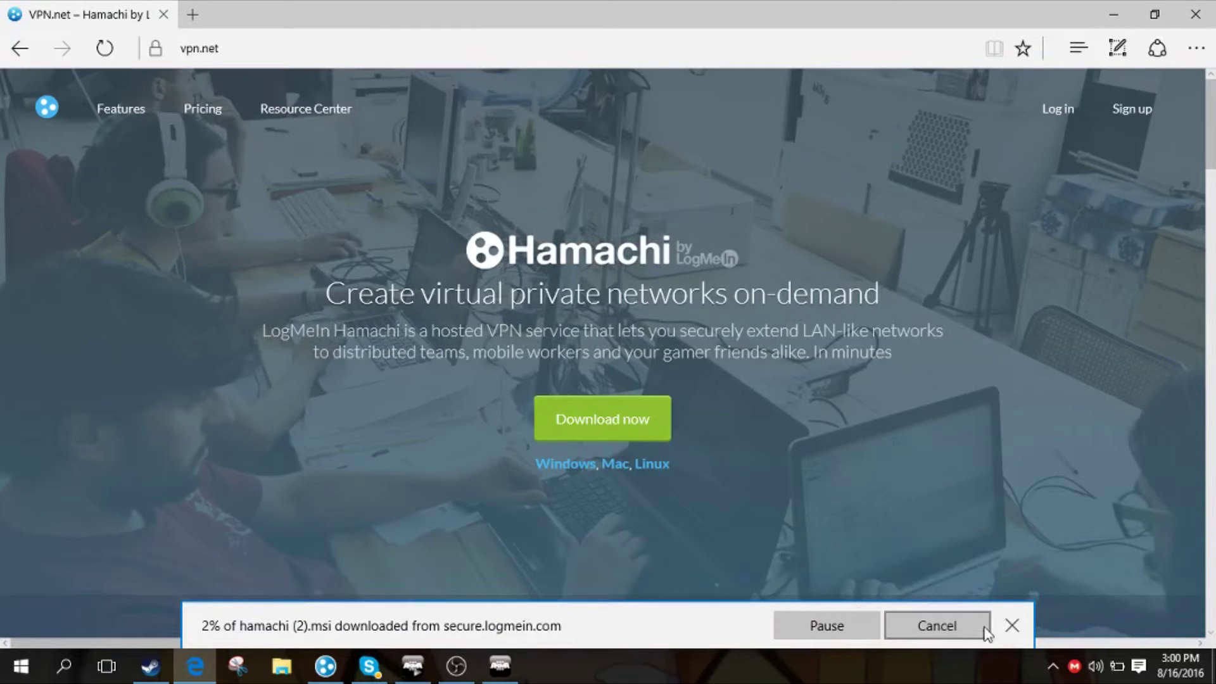
{"action": "left_click", "coordinate": [937, 625]}
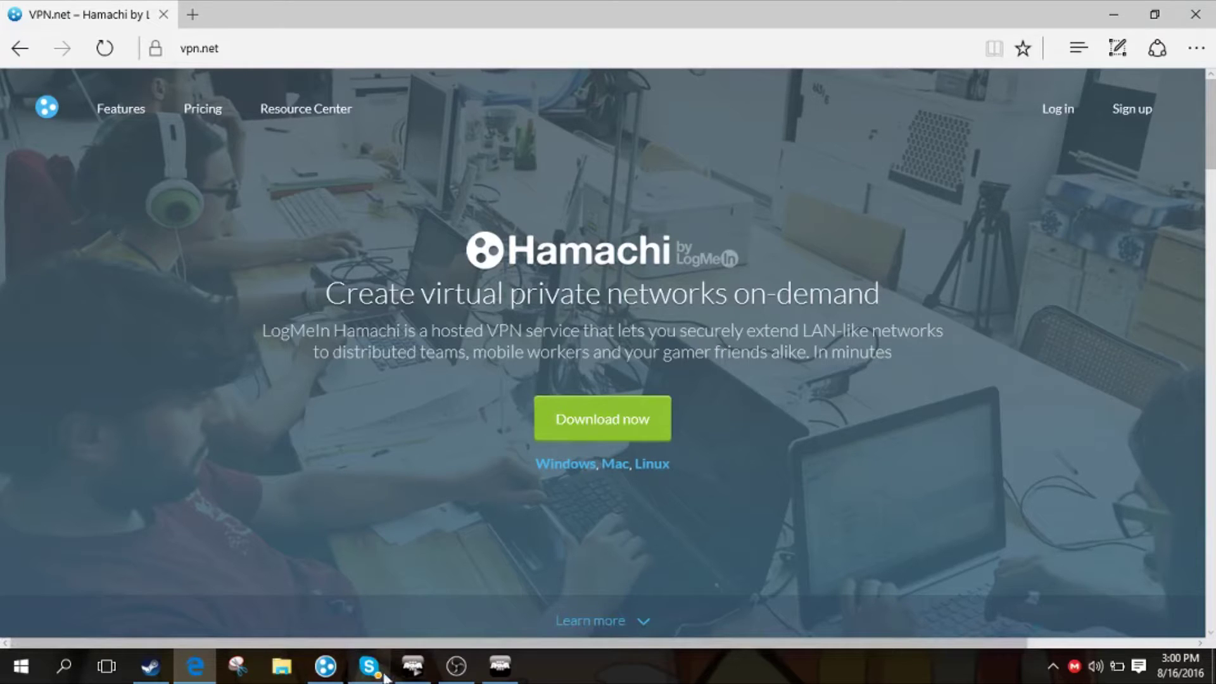
Restore the Hamachi window, then start creating a new network and cancel it
{"action": "left_click", "coordinate": [325, 666]}
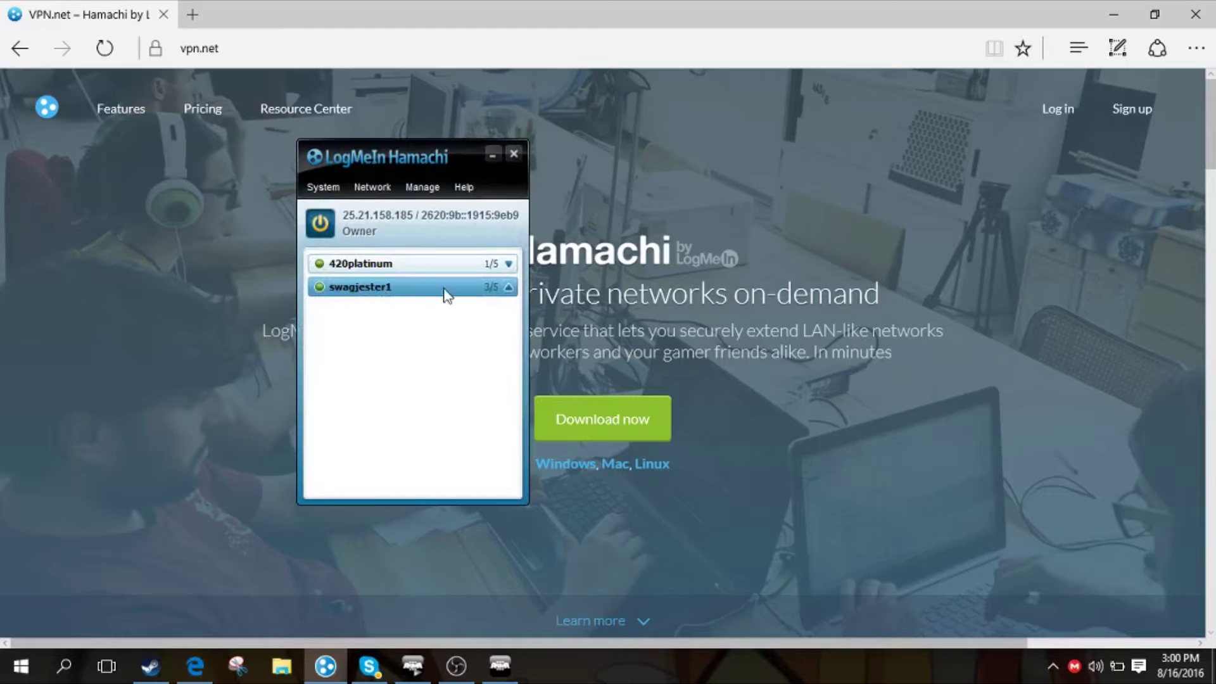
{"action": "left_click", "coordinate": [384, 187]}
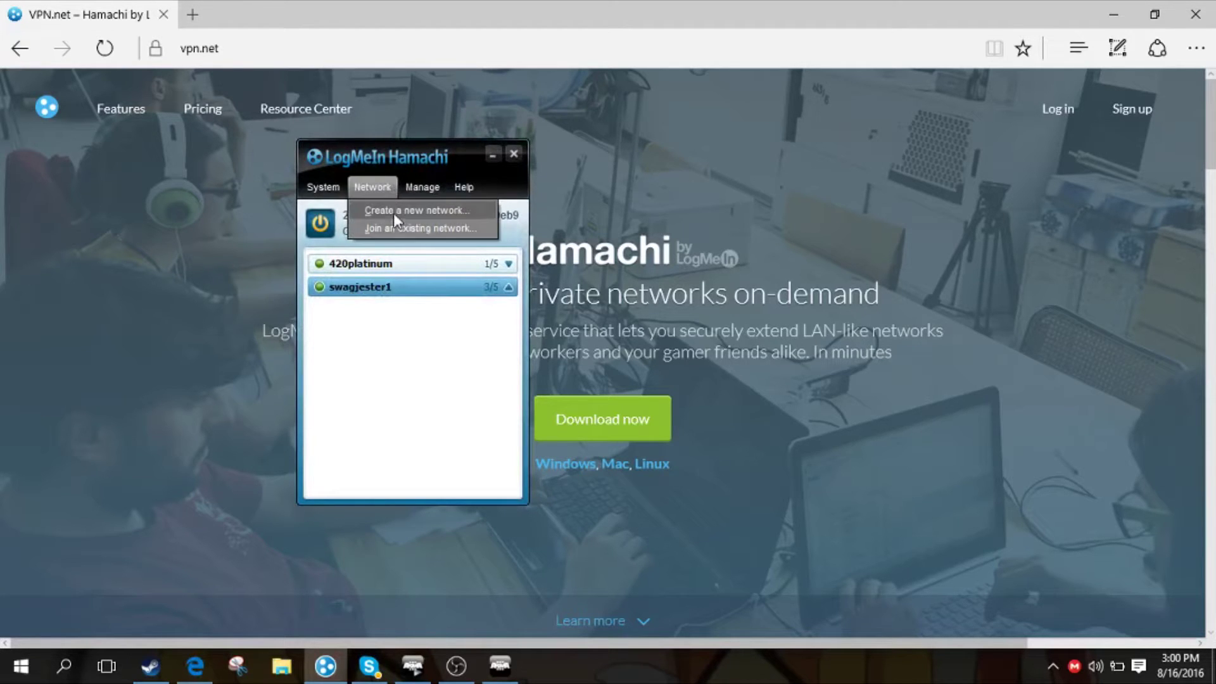
{"action": "left_click", "coordinate": [393, 214]}
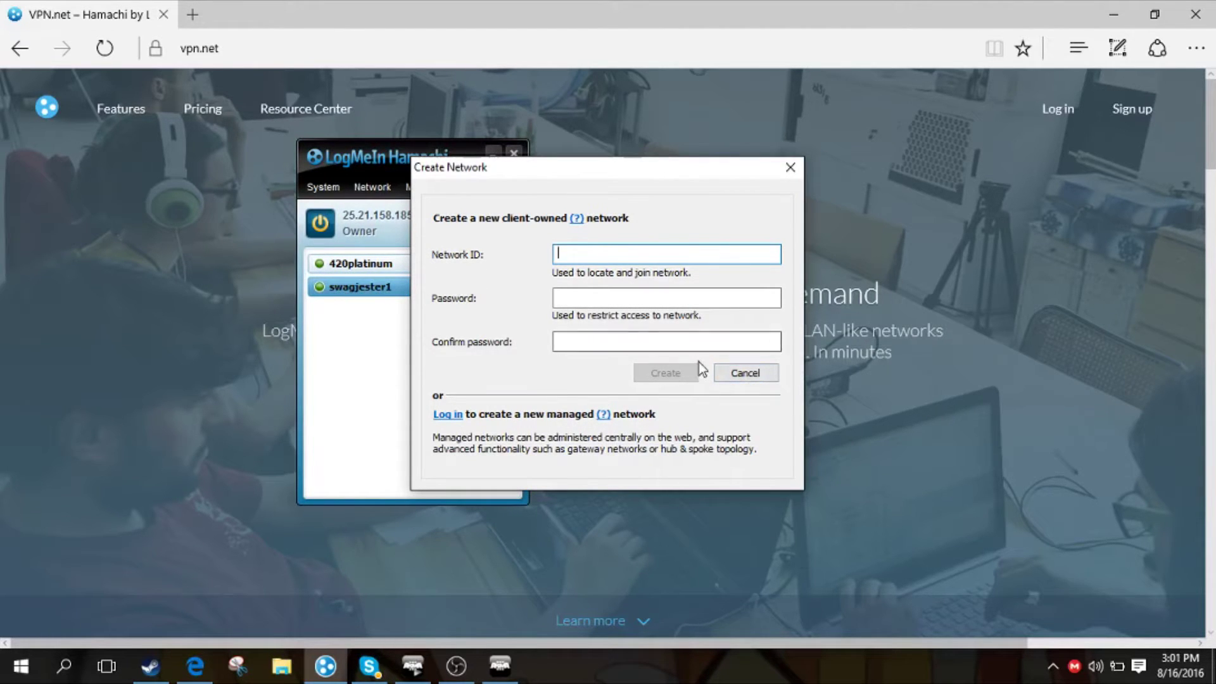
{"action": "left_click", "coordinate": [745, 373]}
Start joining a network, cancel at the password stage, then expand swagjester1 to list its members
{"action": "left_click", "coordinate": [373, 190]}
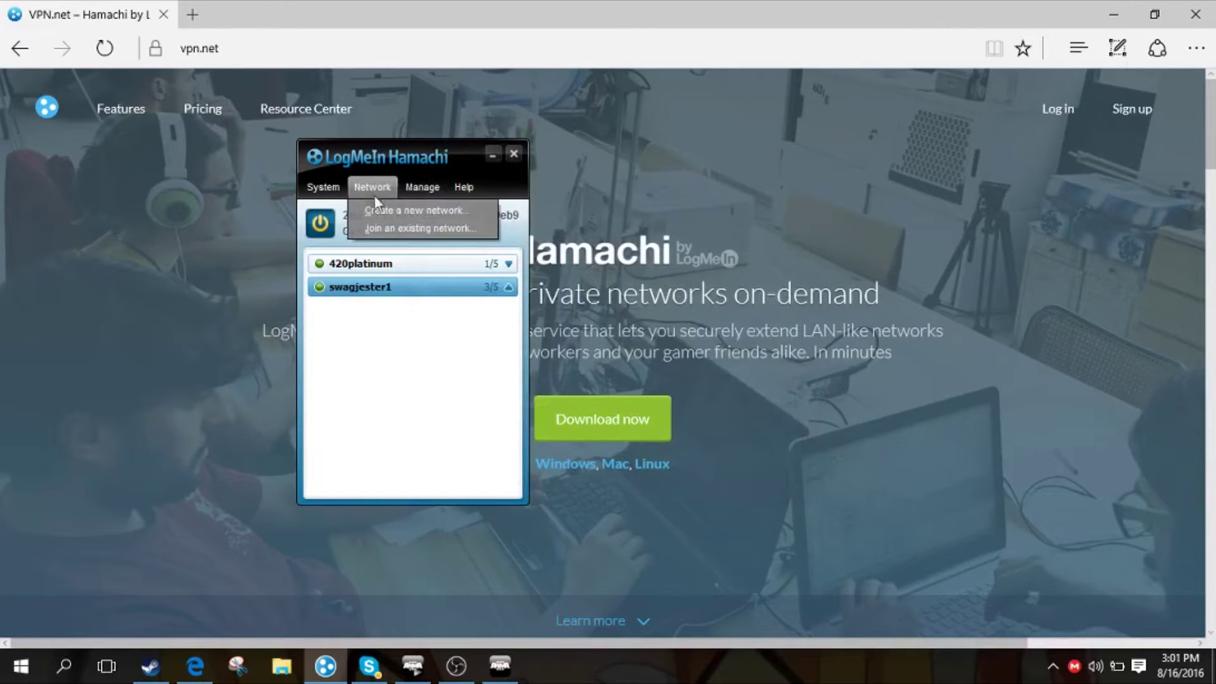
{"action": "left_click", "coordinate": [399, 228]}
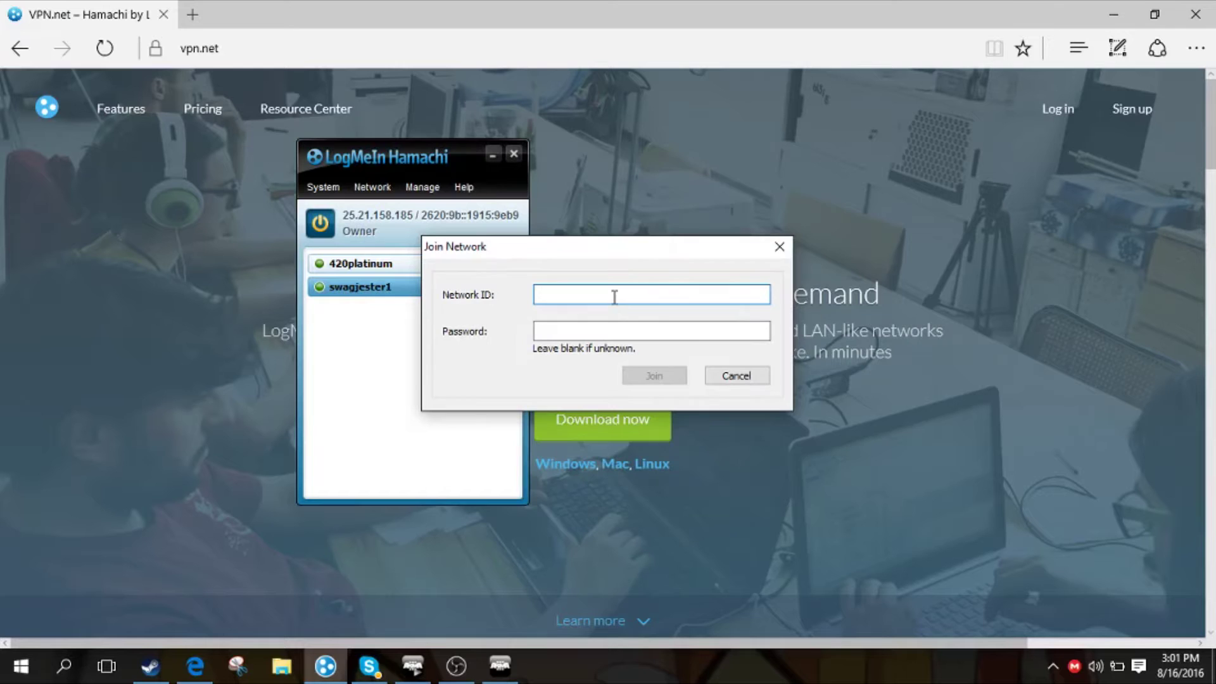
{"action": "type", "text": "hoeshfgoiuebseg"}
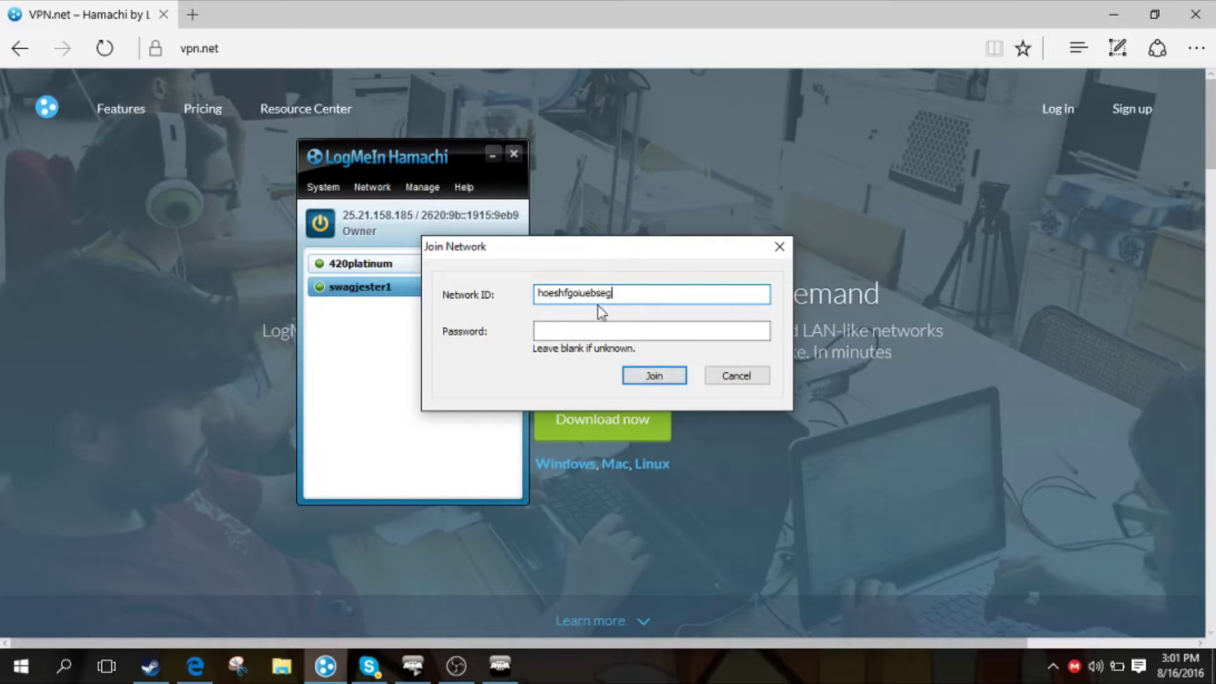
{"action": "left_click", "coordinate": [603, 329]}
{"action": "type", "text": "************"}
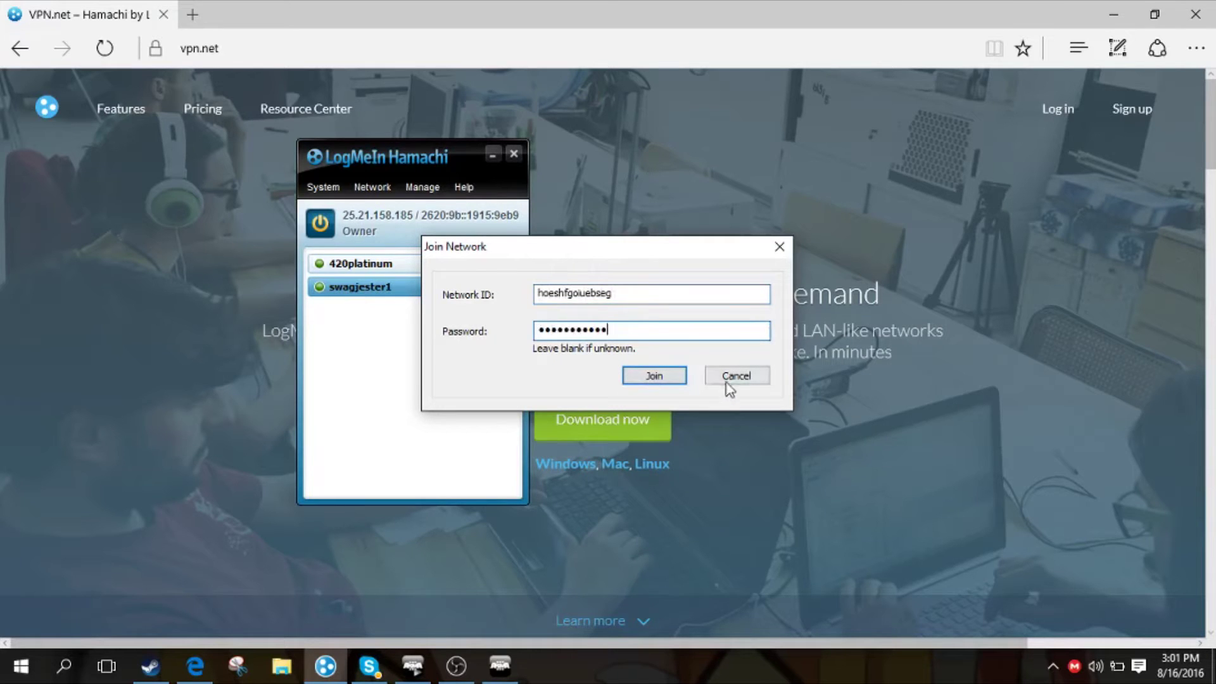
{"action": "left_click", "coordinate": [726, 380]}
{"action": "left_click", "coordinate": [508, 289]}
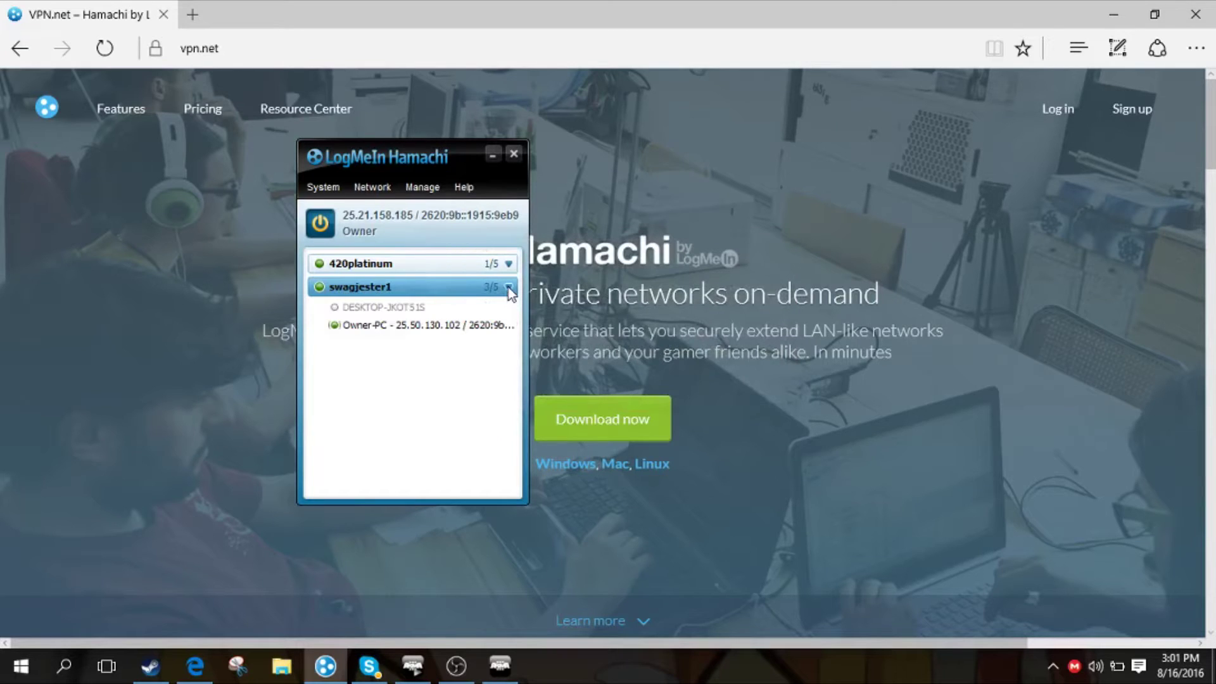
Select swagjester1's Owner-PC, then leave Arma 3 game creation for the LAN server list
{"action": "left_click", "coordinate": [385, 329]}
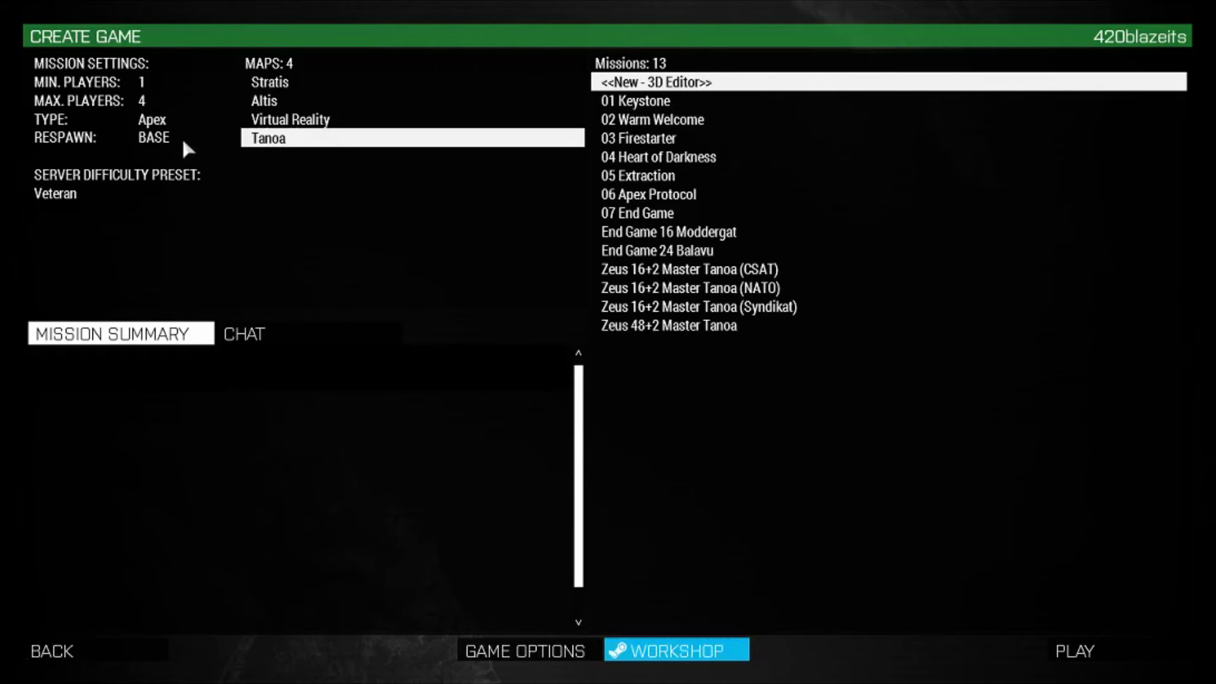
{"action": "key", "text": "Escape"}
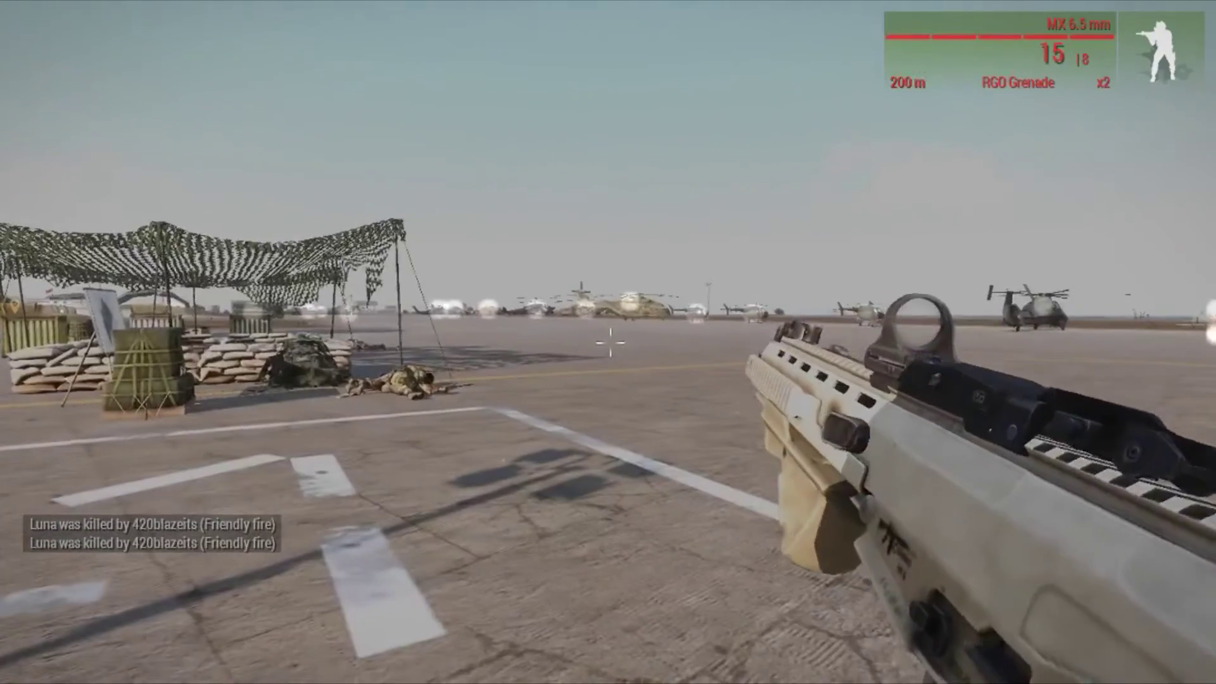
Reload the rifle and fire across the airfield at the target ahead
{"action": "key", "text": "r"}
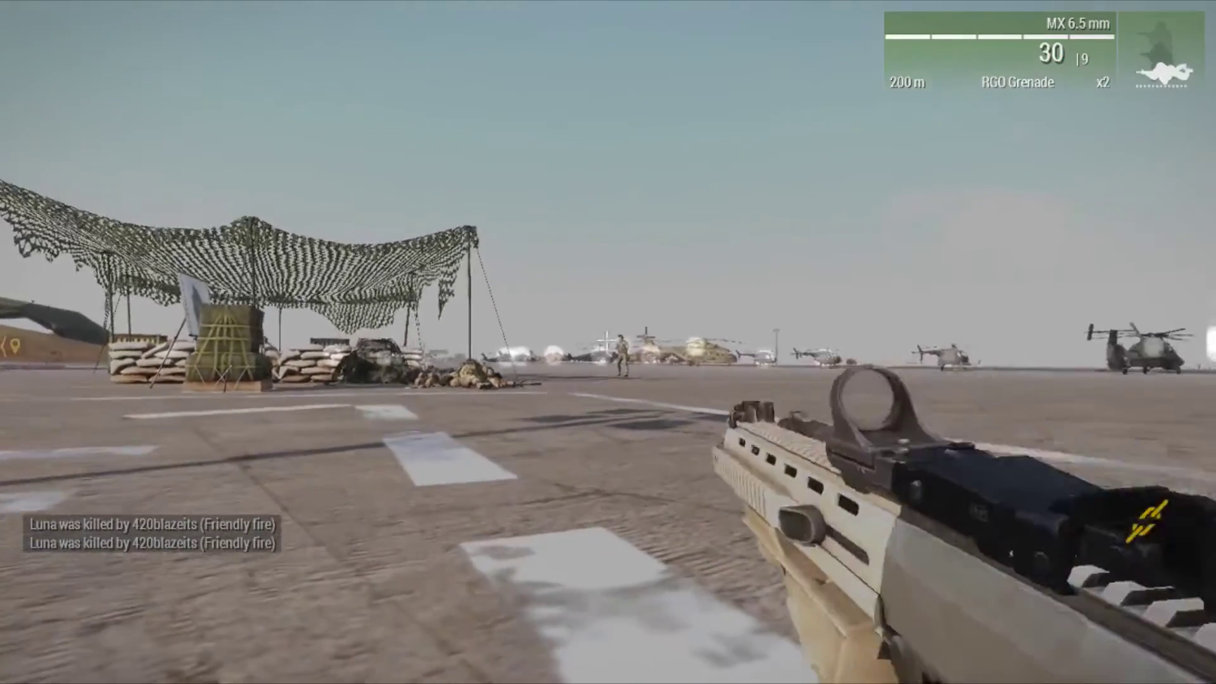
{"action": "left_click", "coordinate": [608, 343]}
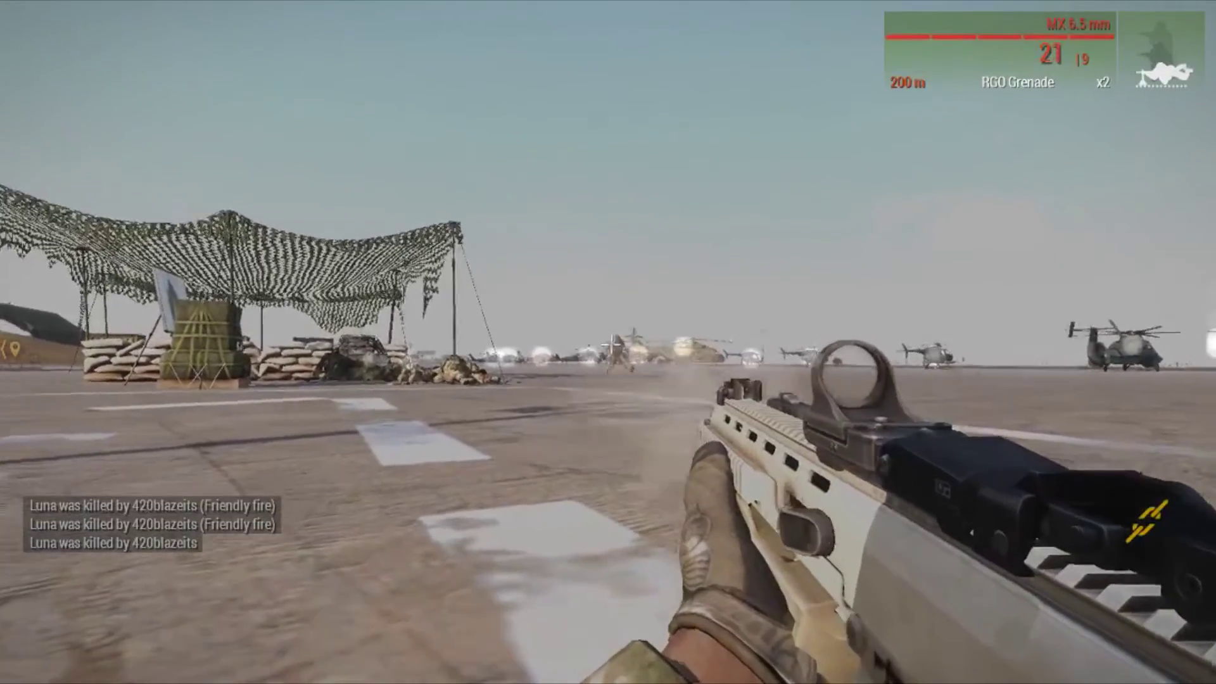
{"action": "left_click", "coordinate": [608, 342]}
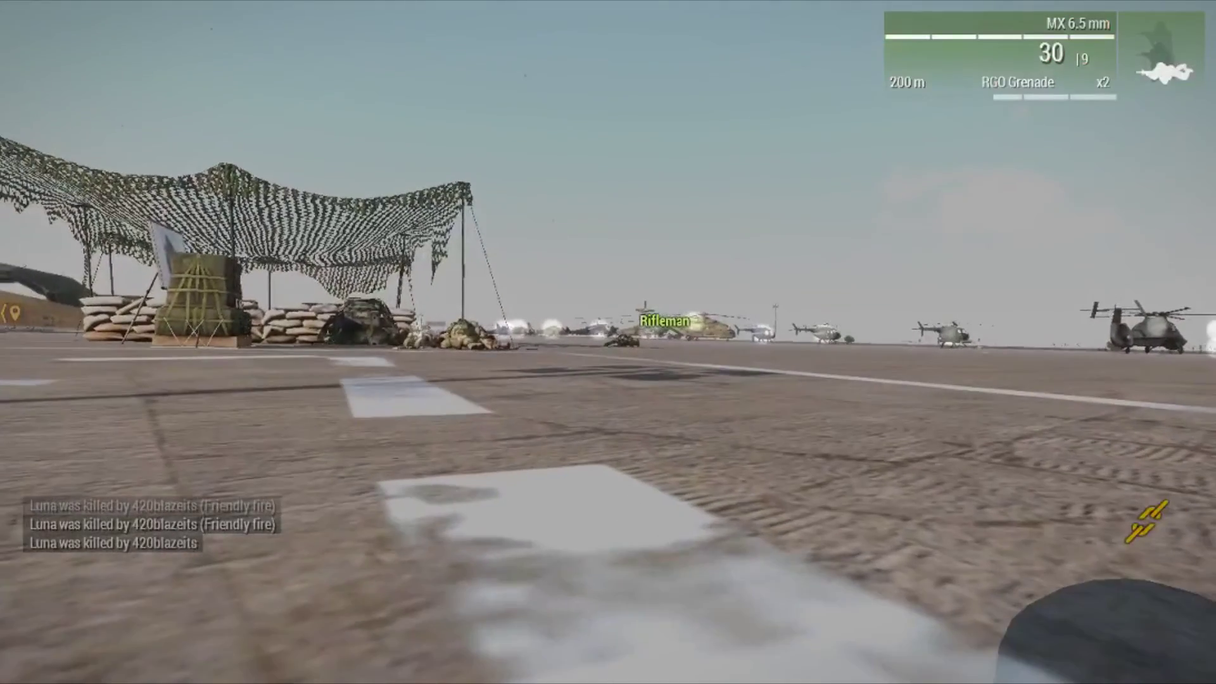
Stand up, advance past the body on the tarmac, and shoot the soldier ahead
{"action": "key", "text": "z"}
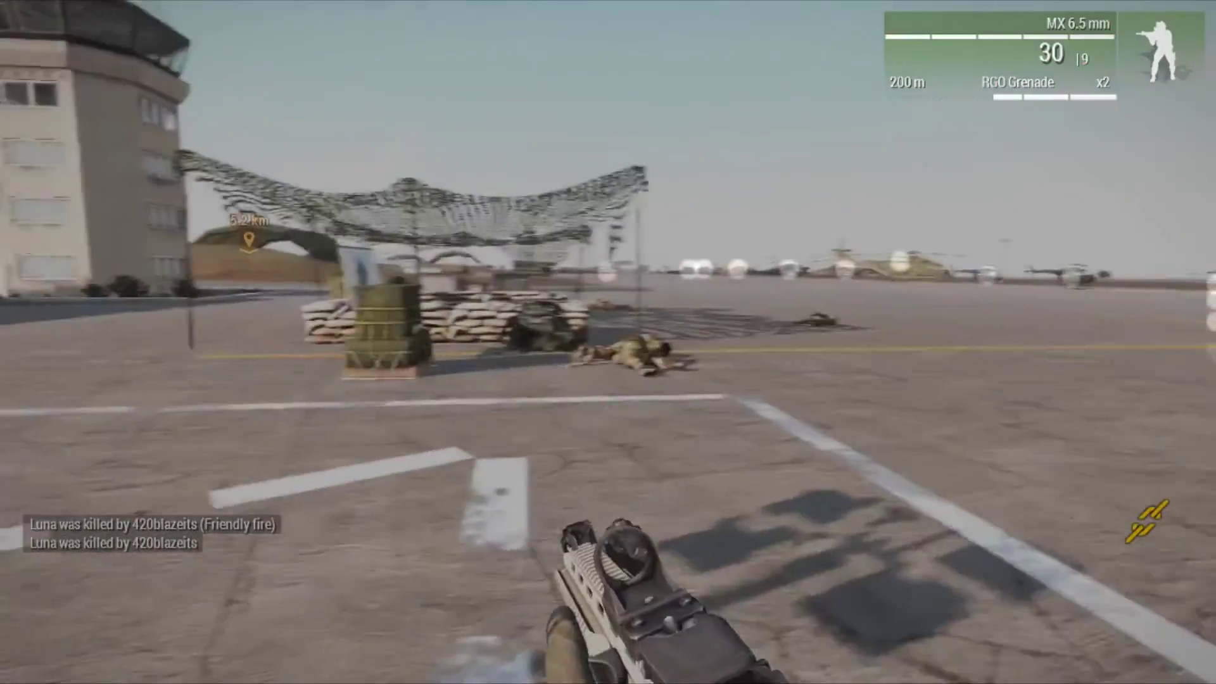
{"action": "key", "text": "w"}
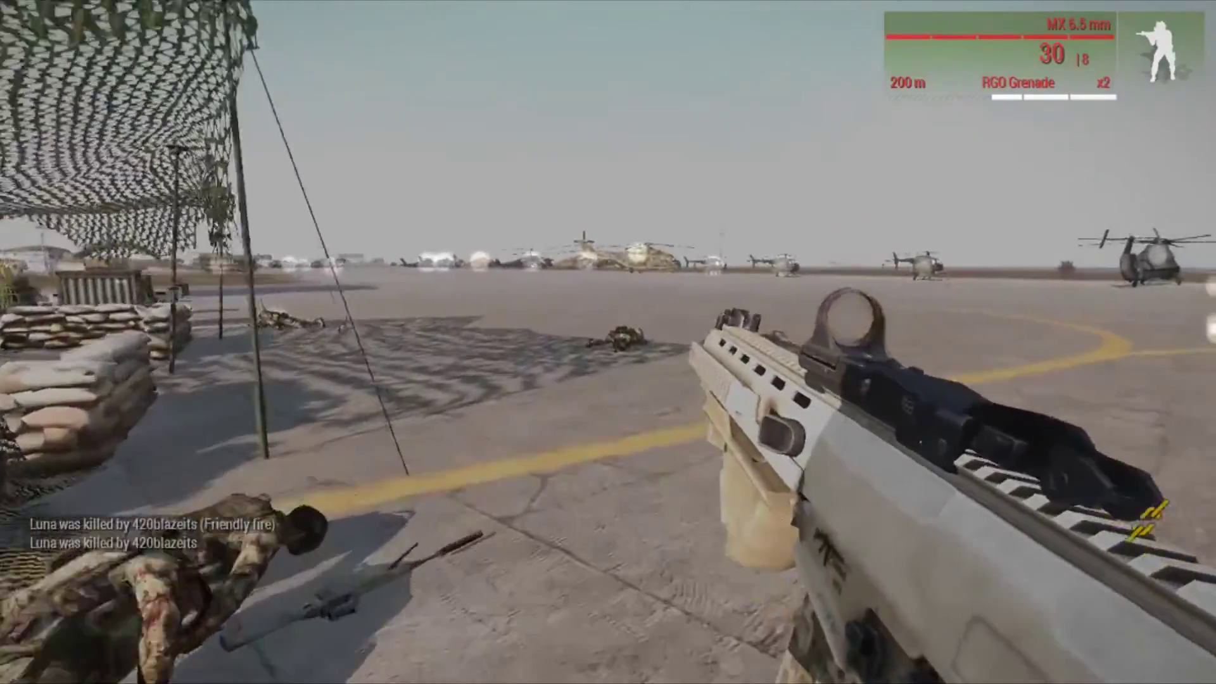
{"action": "key", "text": "w"}
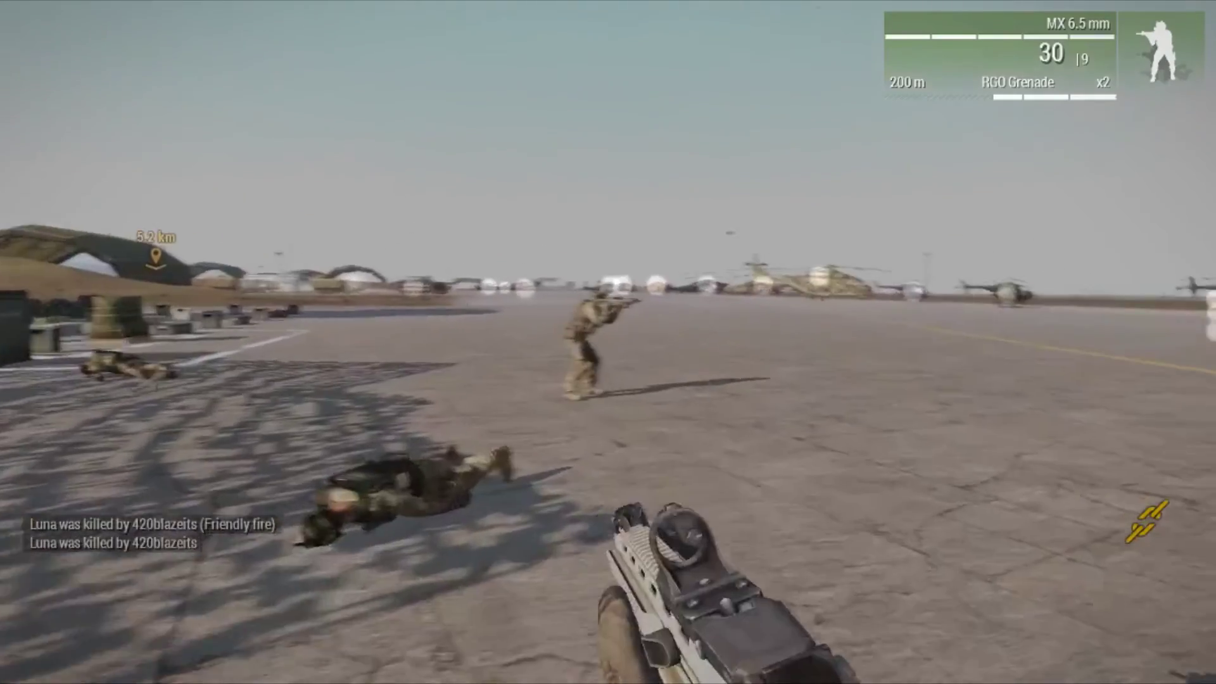
{"action": "left_click", "coordinate": [609, 343]}
{"action": "left_click", "coordinate": [608, 342]}
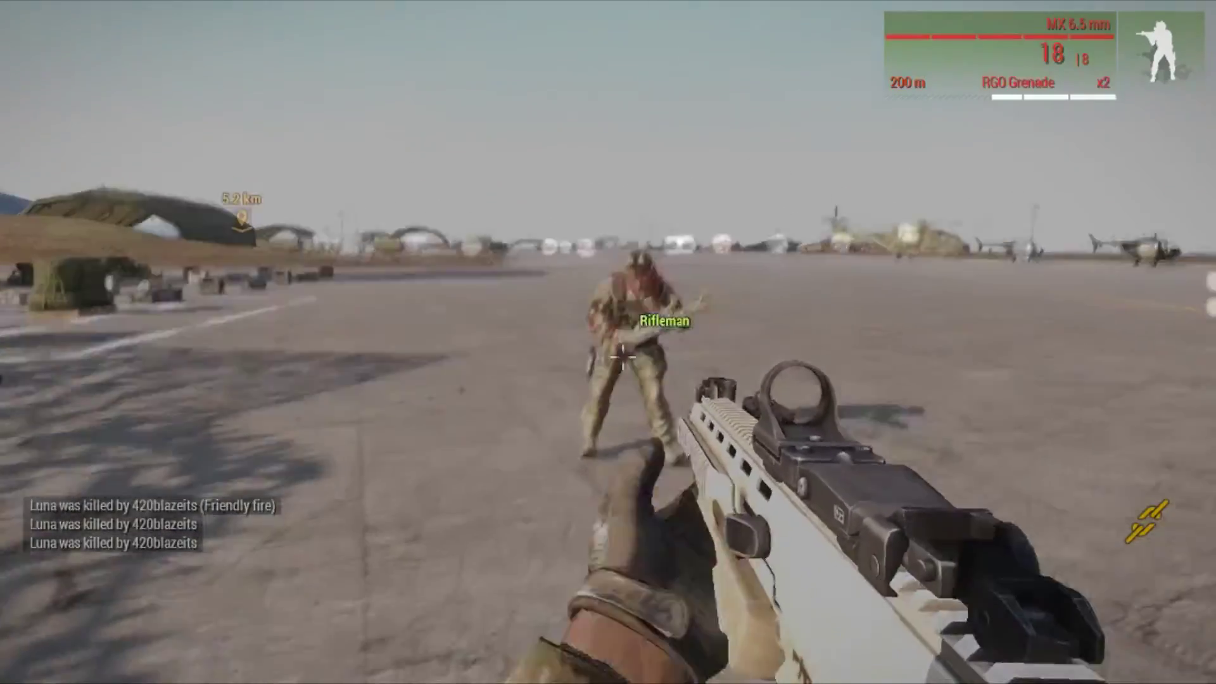